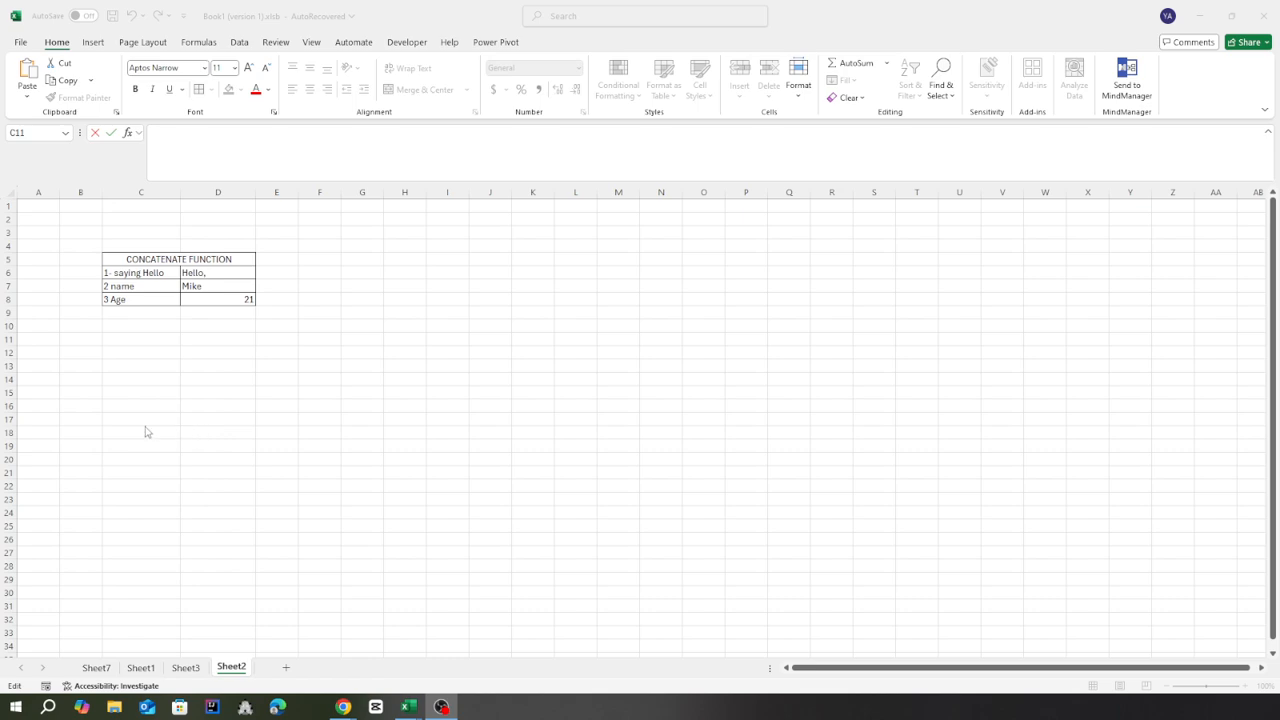
Step: Enter the label "Function" in C10 and apply borders to C10:D10
click(116, 327)
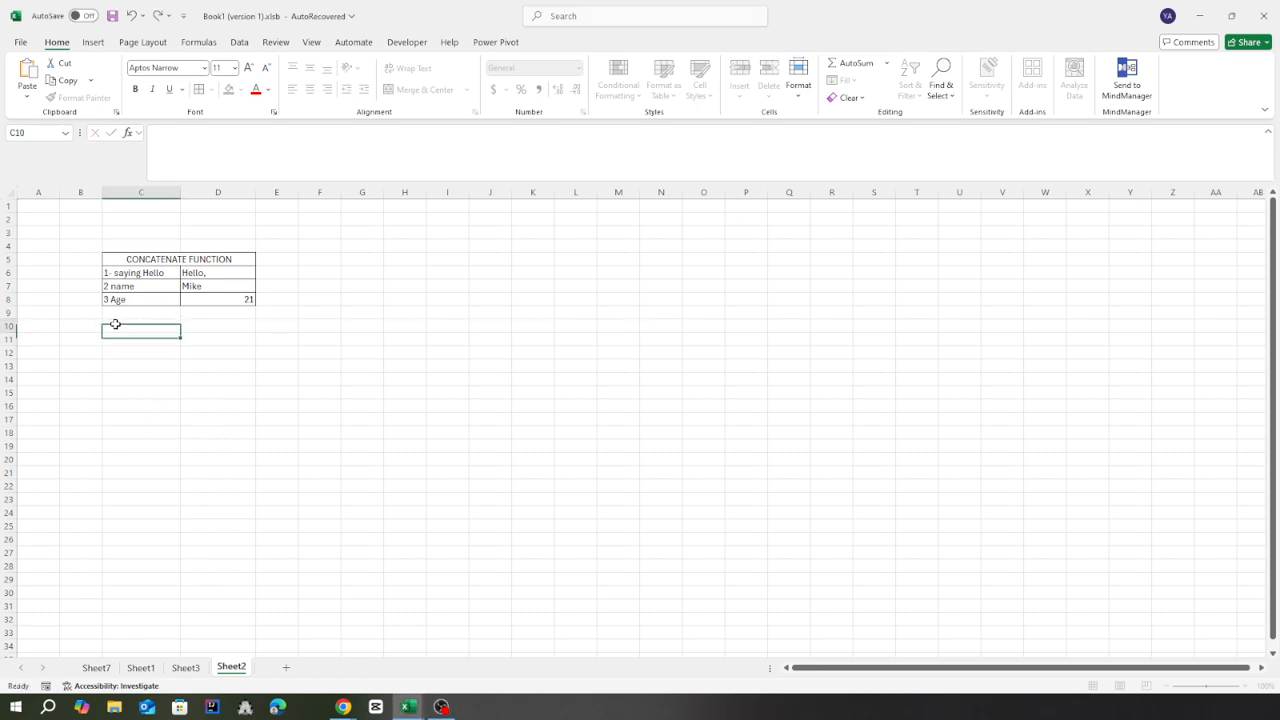
text(Fun)
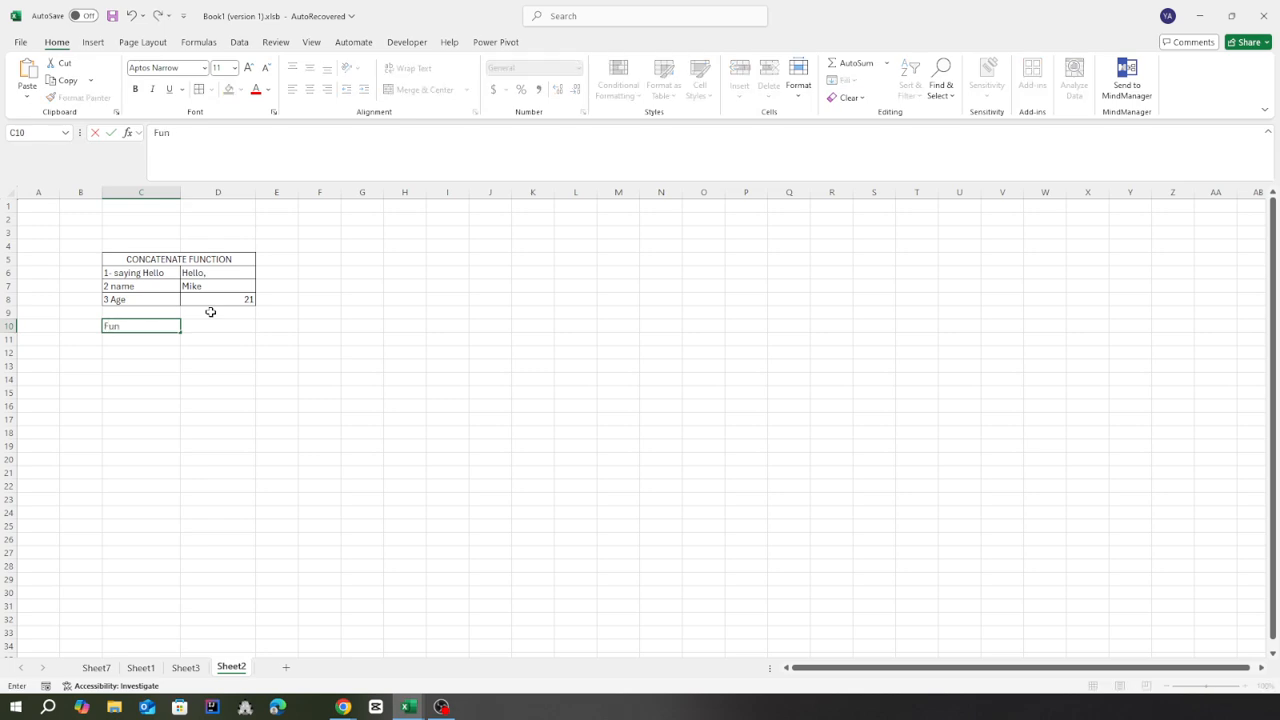
text(ction)
key(Tab)
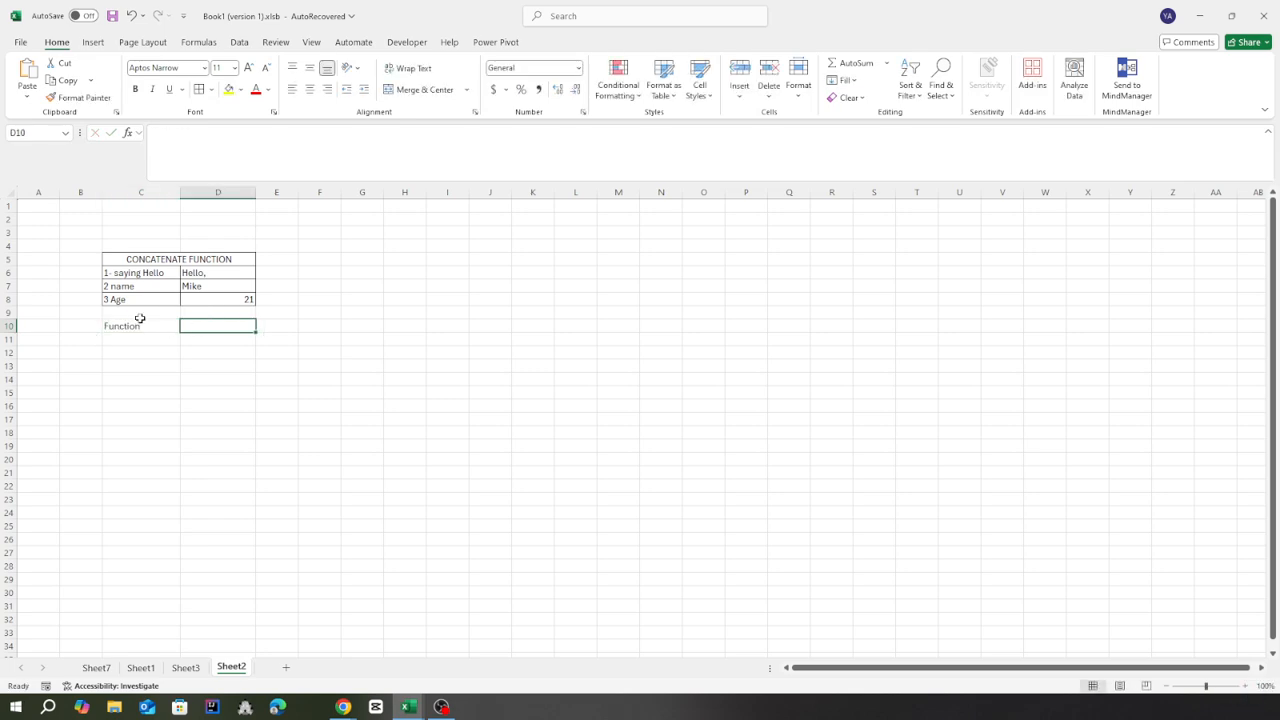
drag(128, 328, 200, 328)
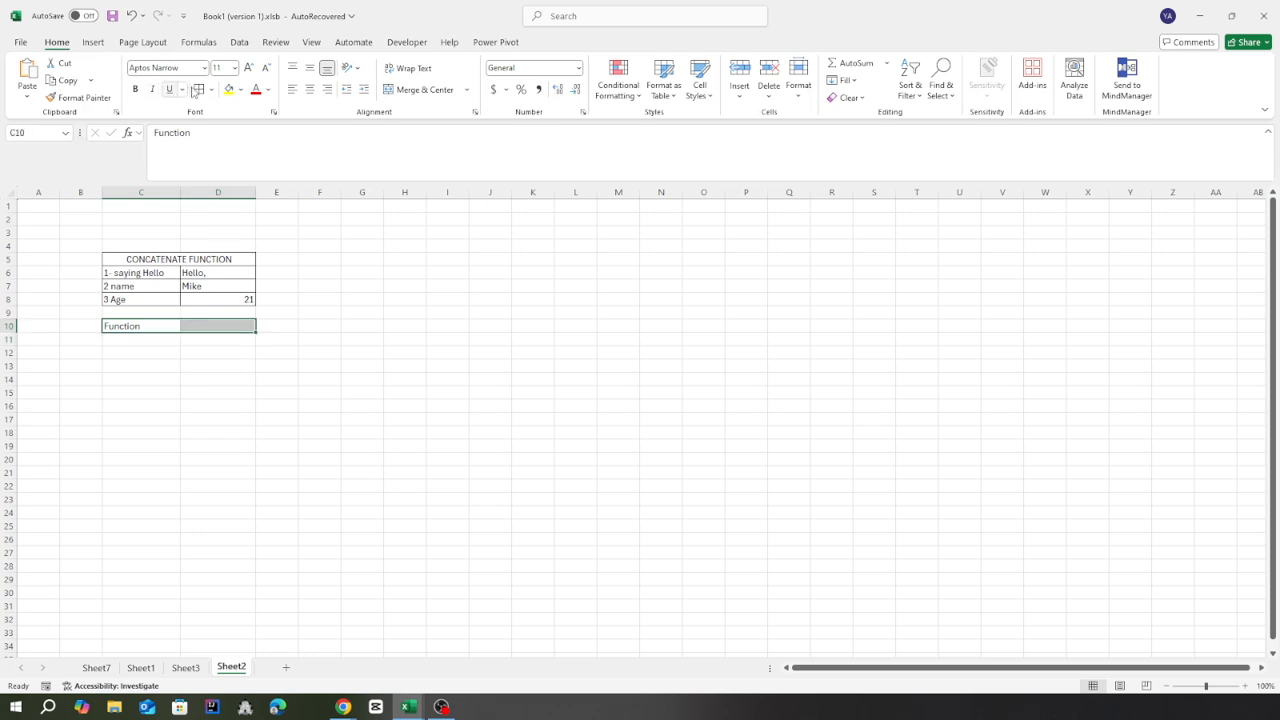
Step: Start a CONCATENATE formula in D10 with the greeting cell D6 as its first argument
click(195, 325)
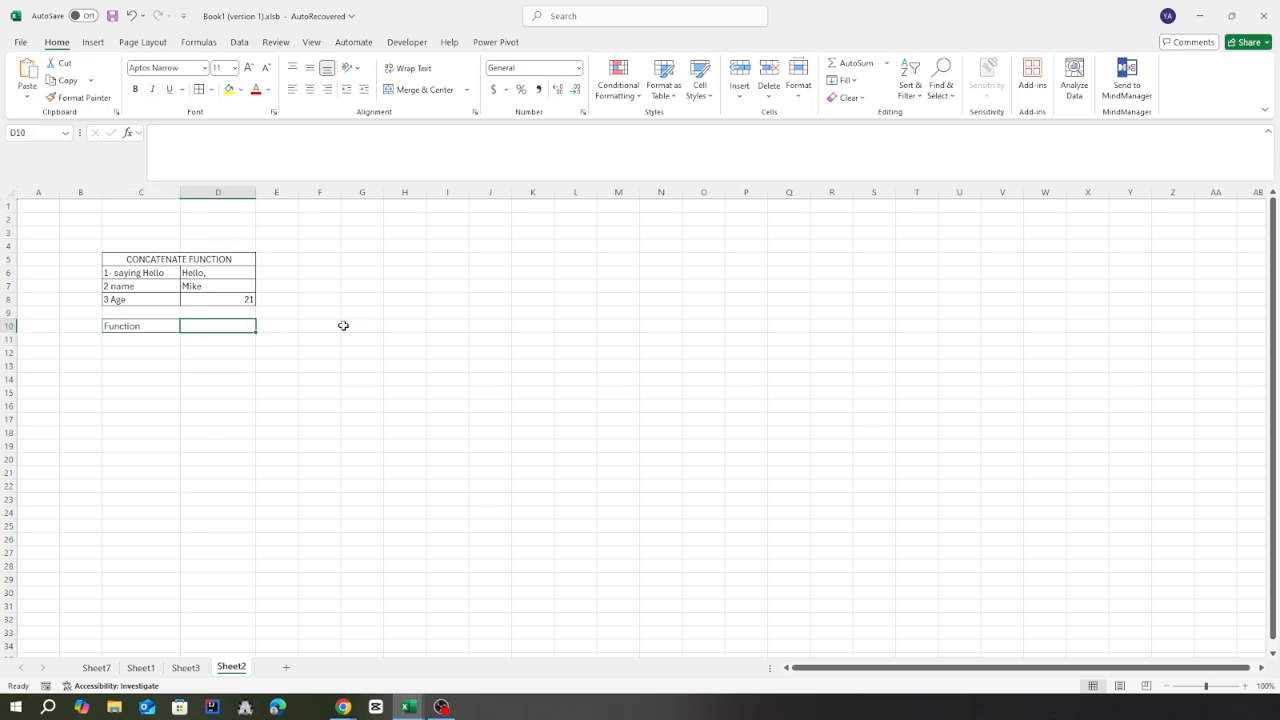
ctrl+scroll(209, 263, up, 5)
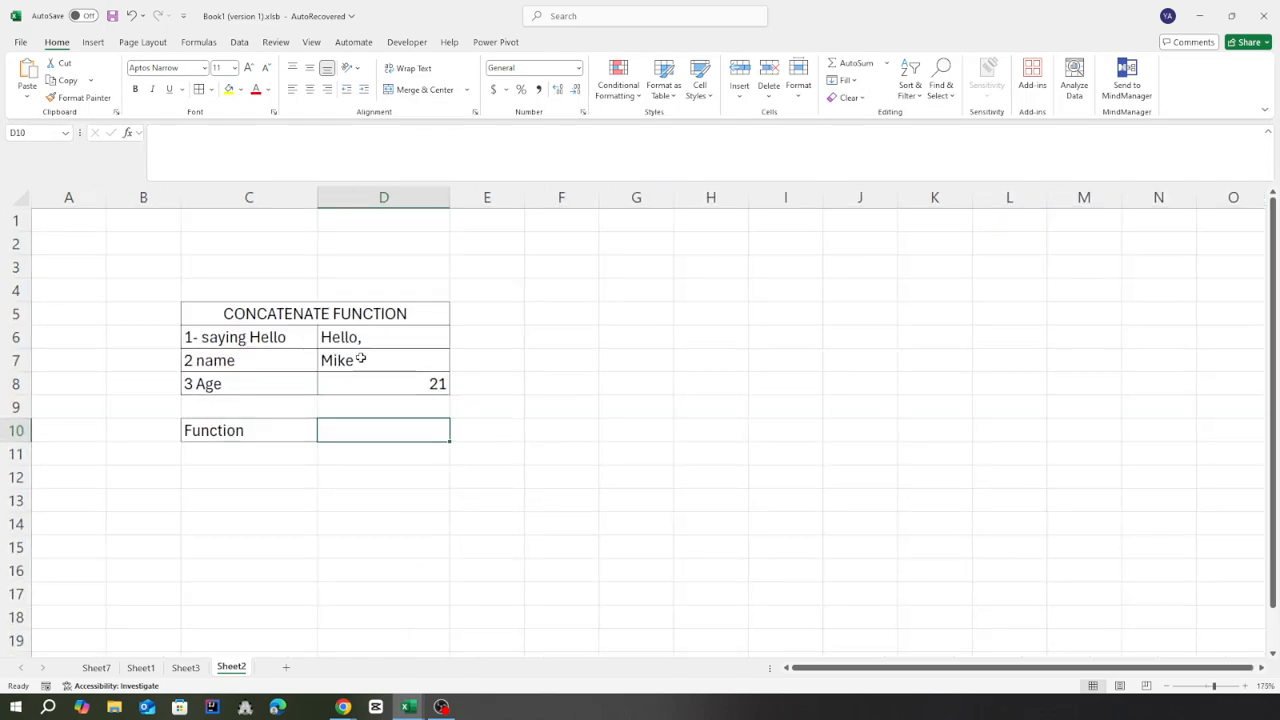
double_click(376, 430)
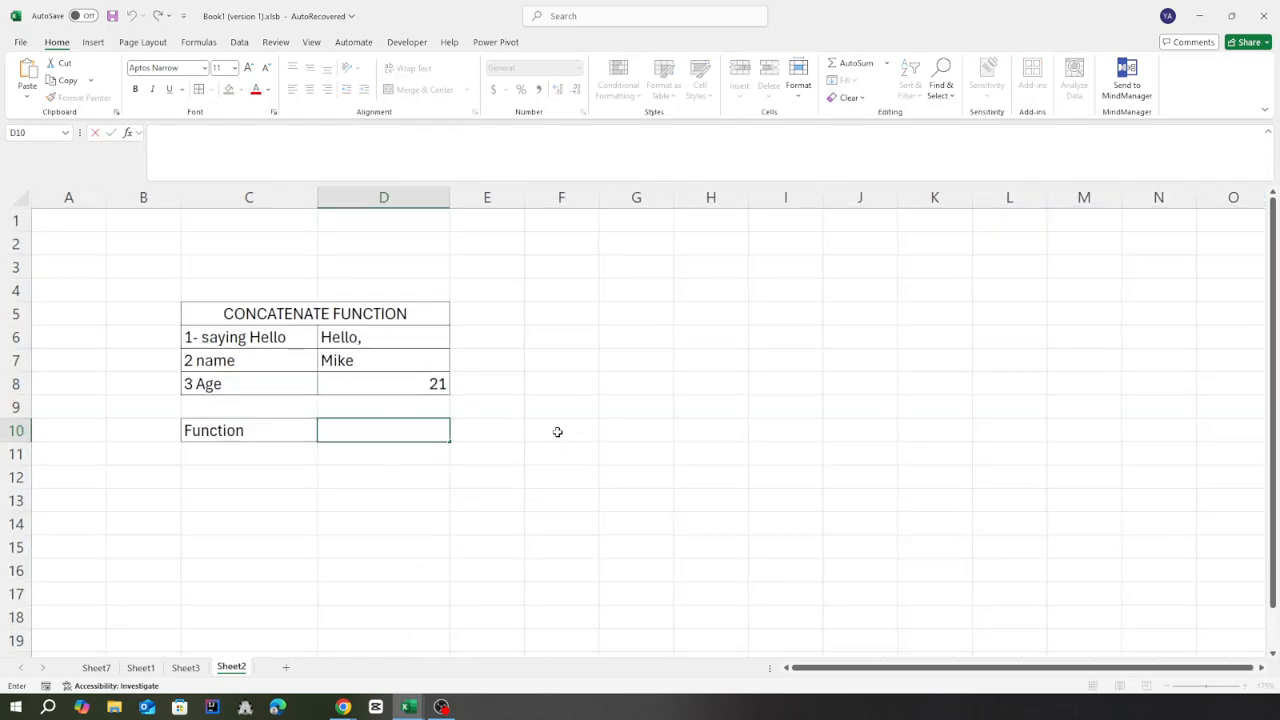
text(=co)
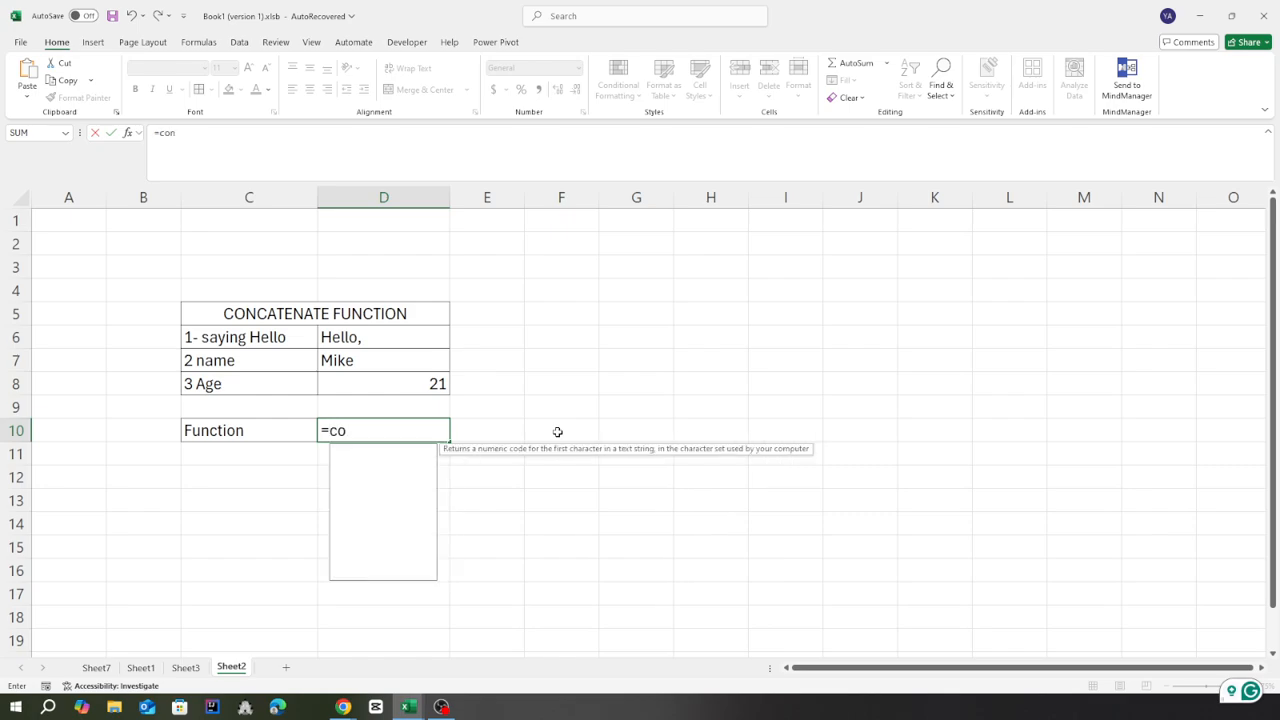
text(n)
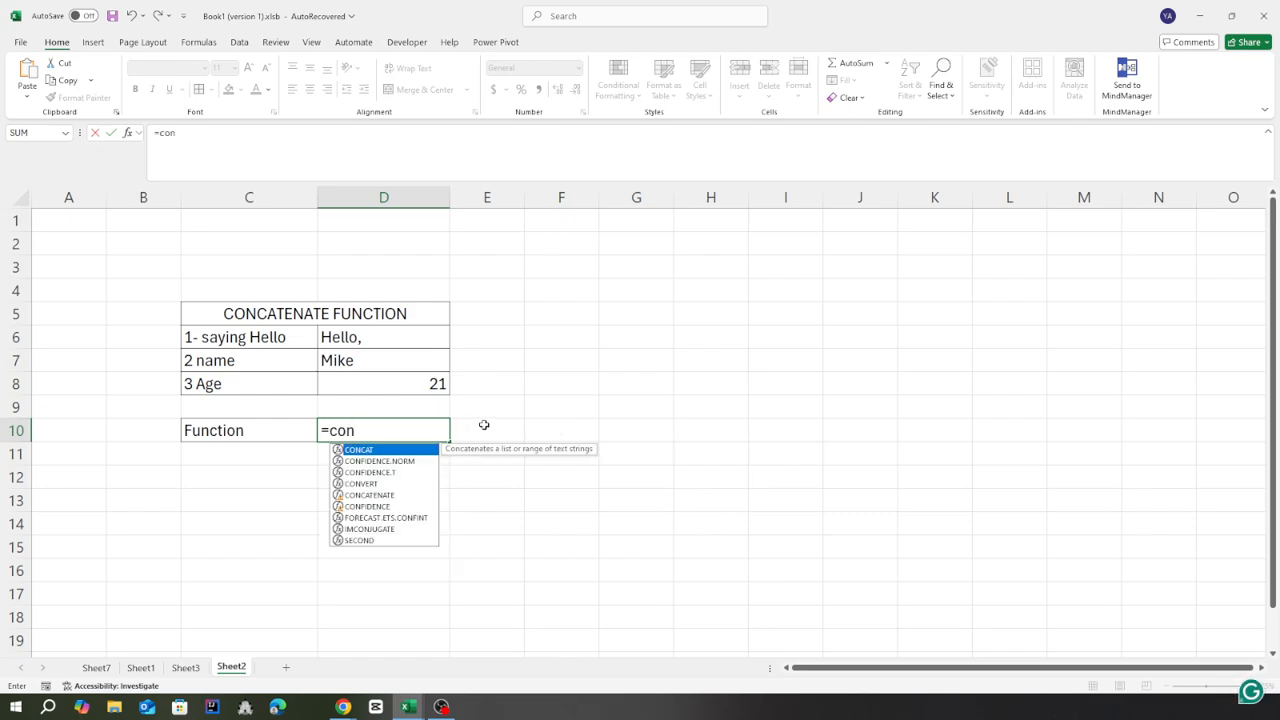
text(ca)
double_click(382, 460)
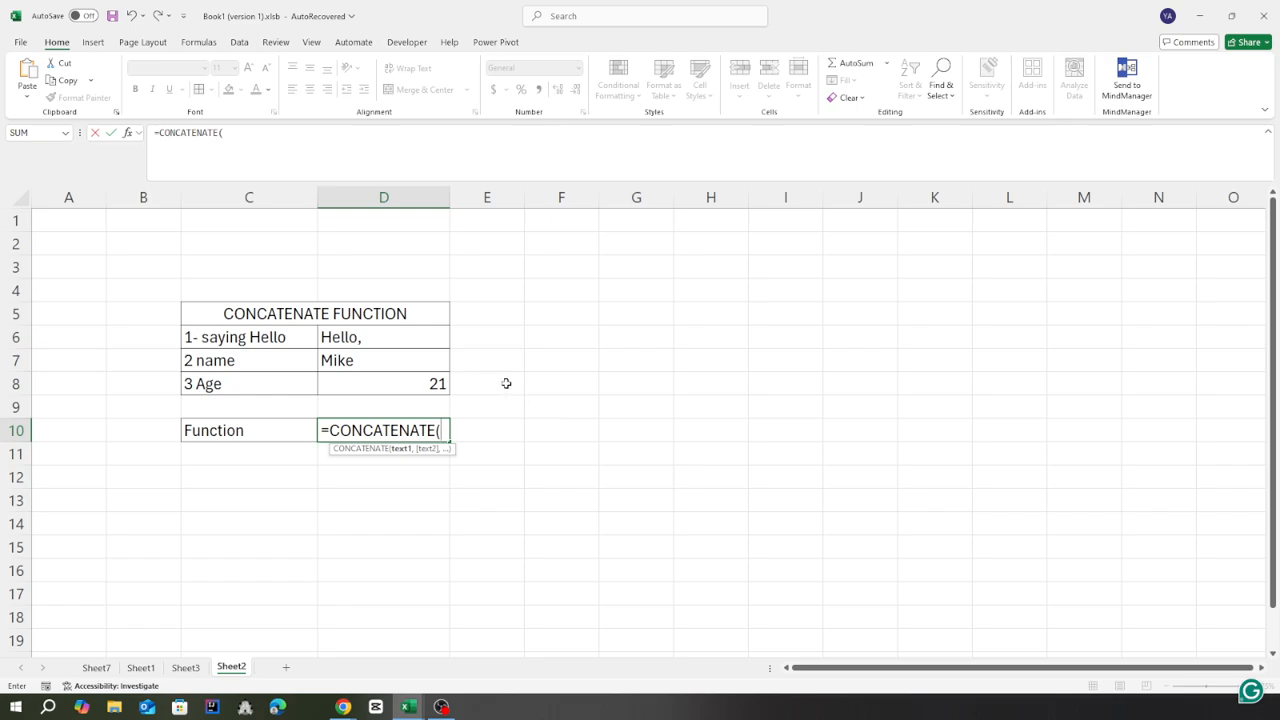
click(379, 339)
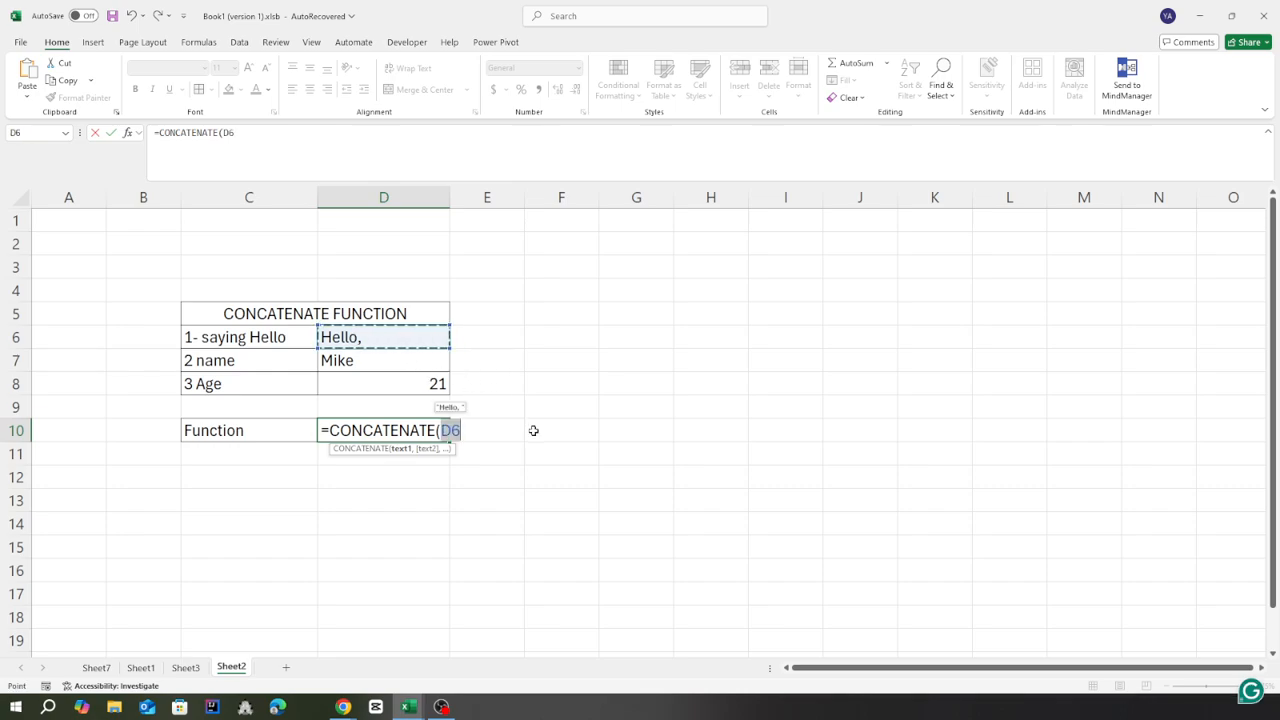
Step: Add the text " my name is" as the second argument of the CONCATENATE formula in D10
text(,)
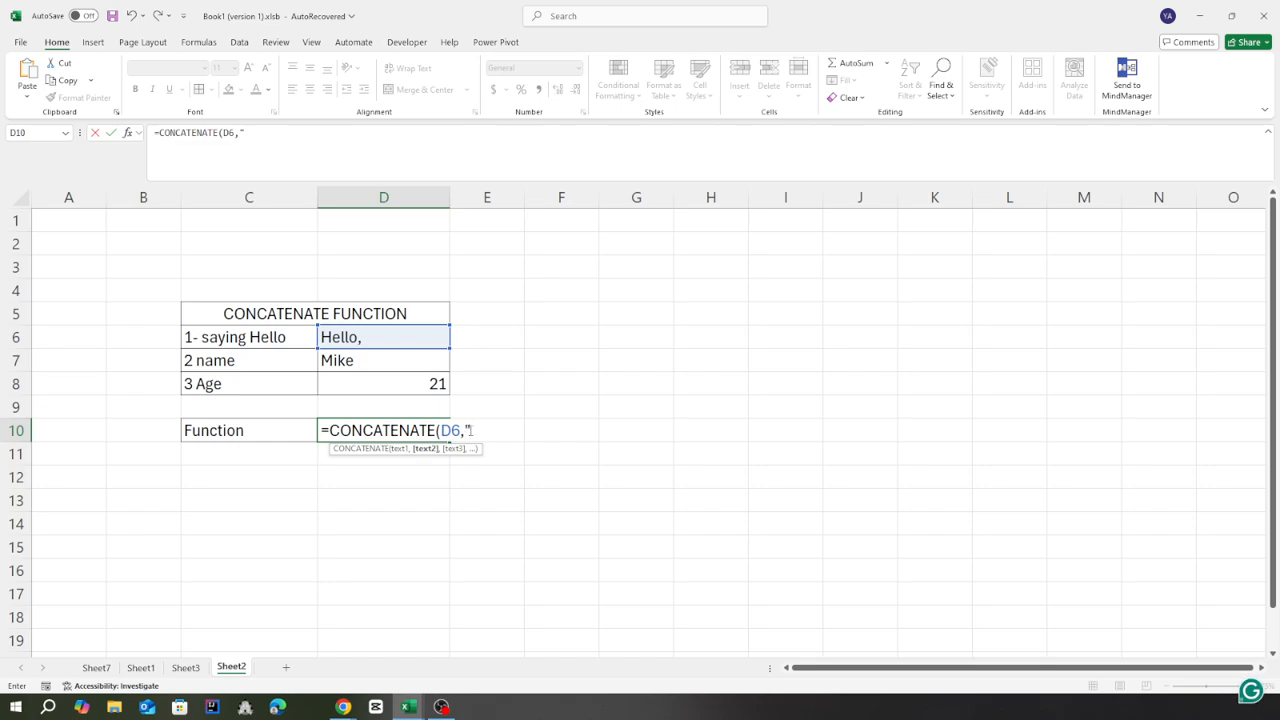
key(Left)
click(403, 431)
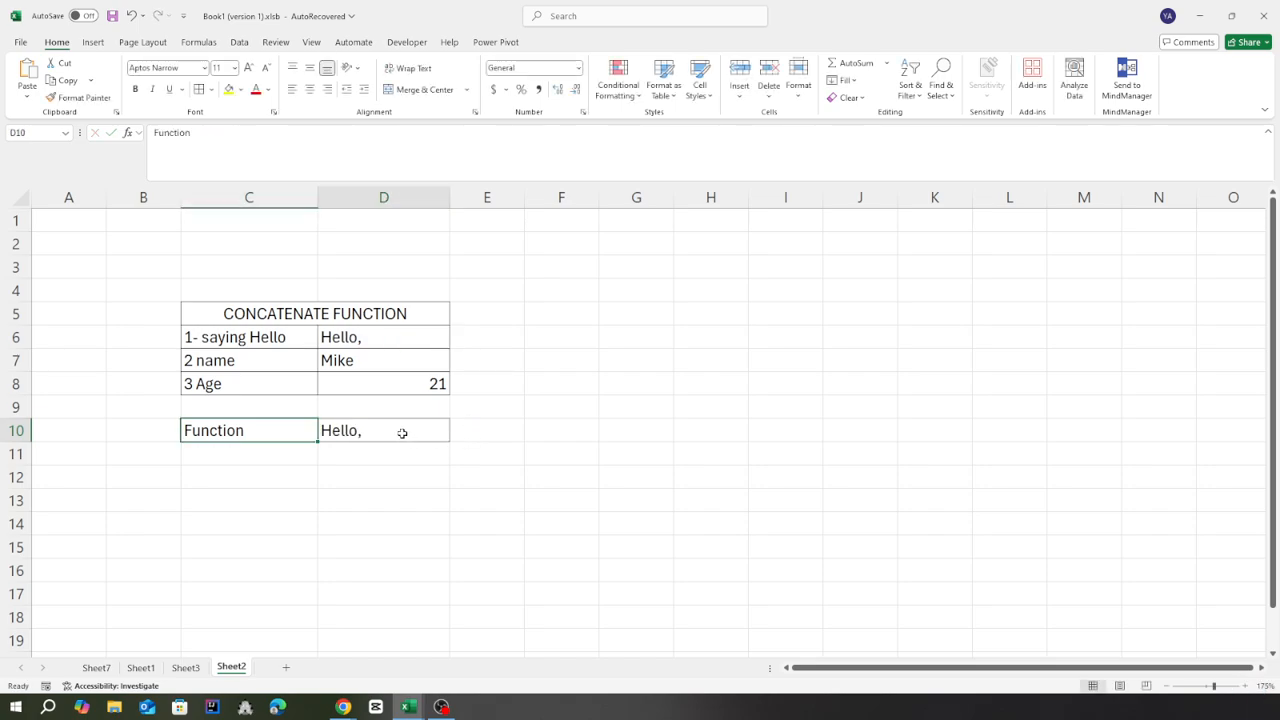
double_click(383, 427)
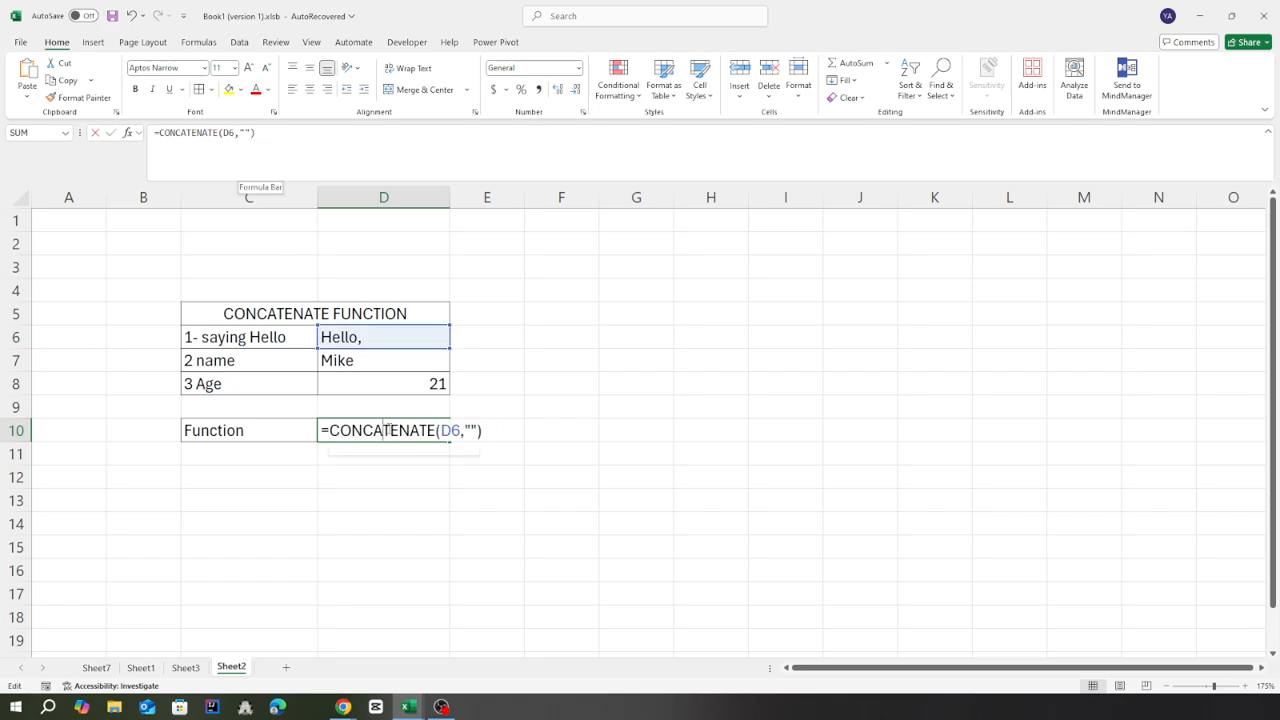
click(471, 430)
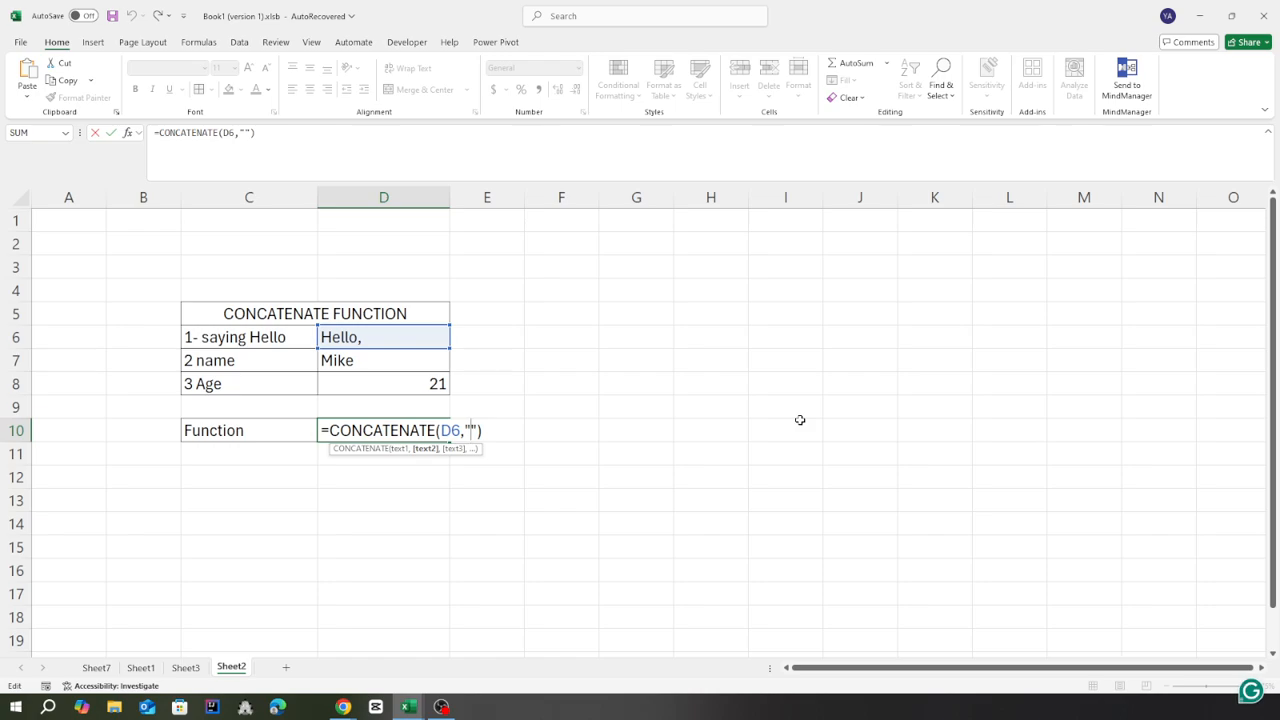
text(my name is)
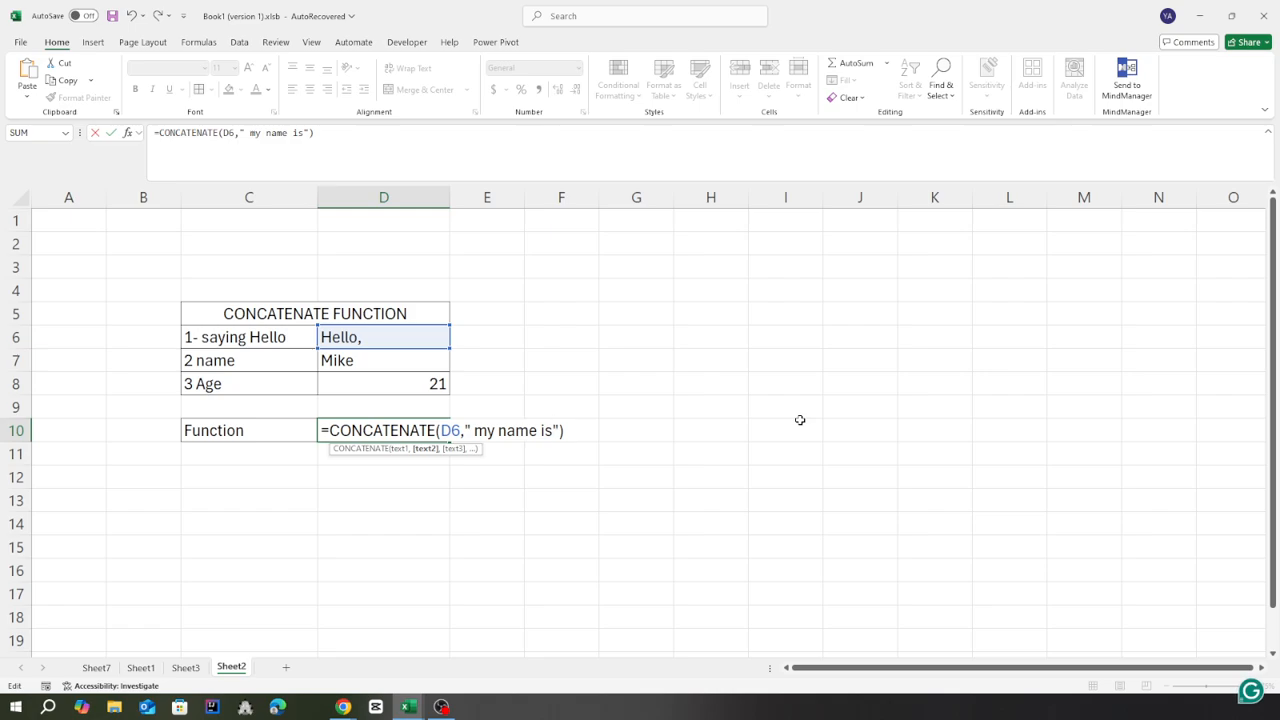
Step: Extend the D10 formula with the name cell D7 followed by the text " I am "
key(Right)
text(,)
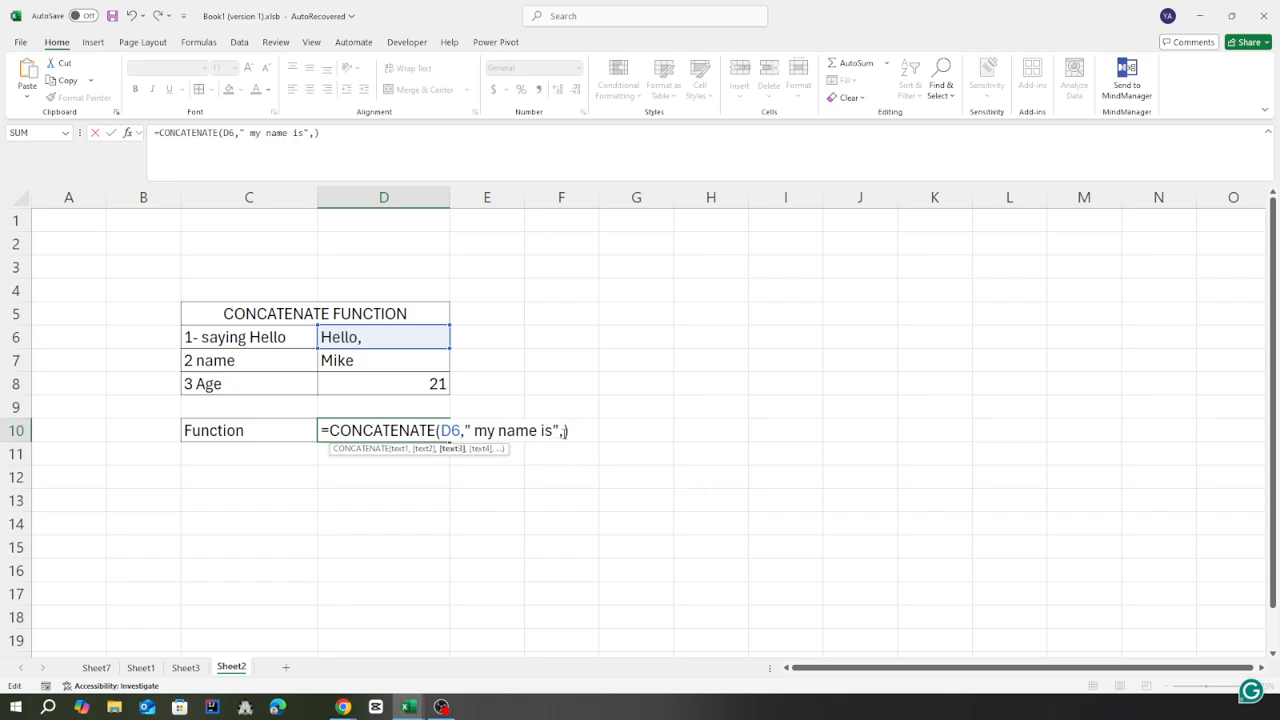
click(348, 364)
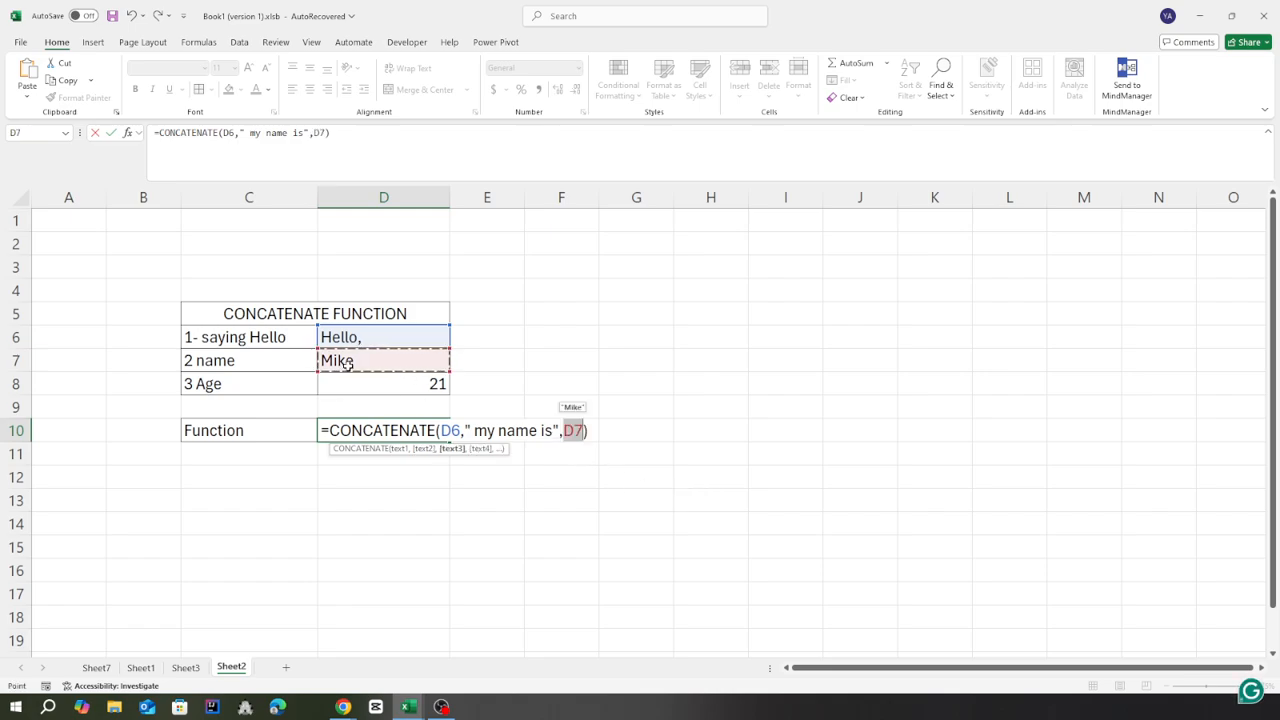
text(,)
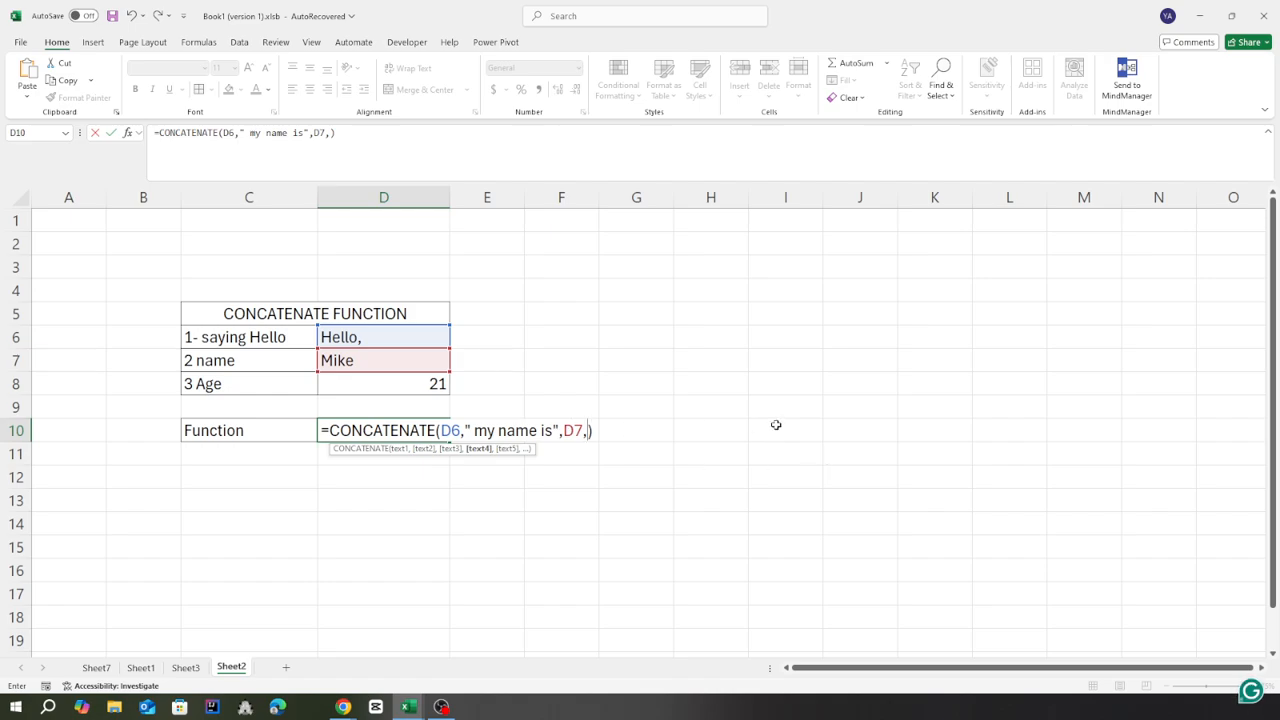
text(" I am)
text(",)
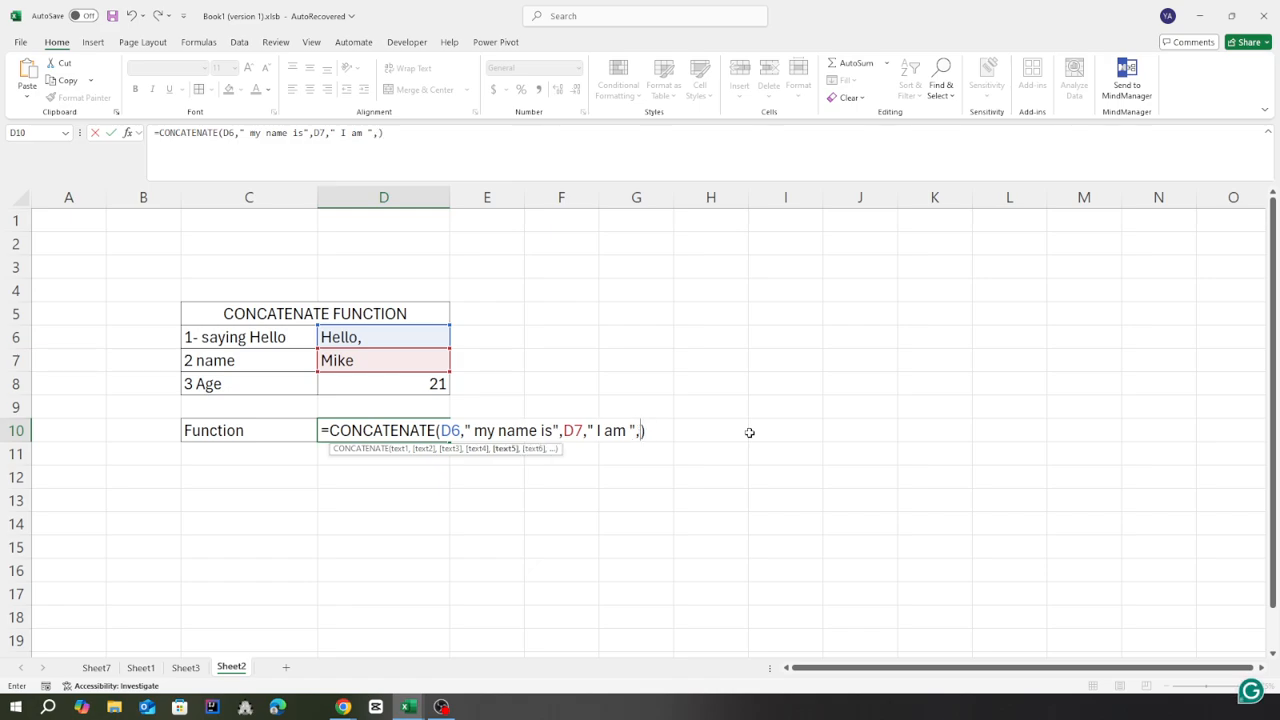
Step: Complete the D10 formula with the age cell D8 and the text " years old"
click(391, 386)
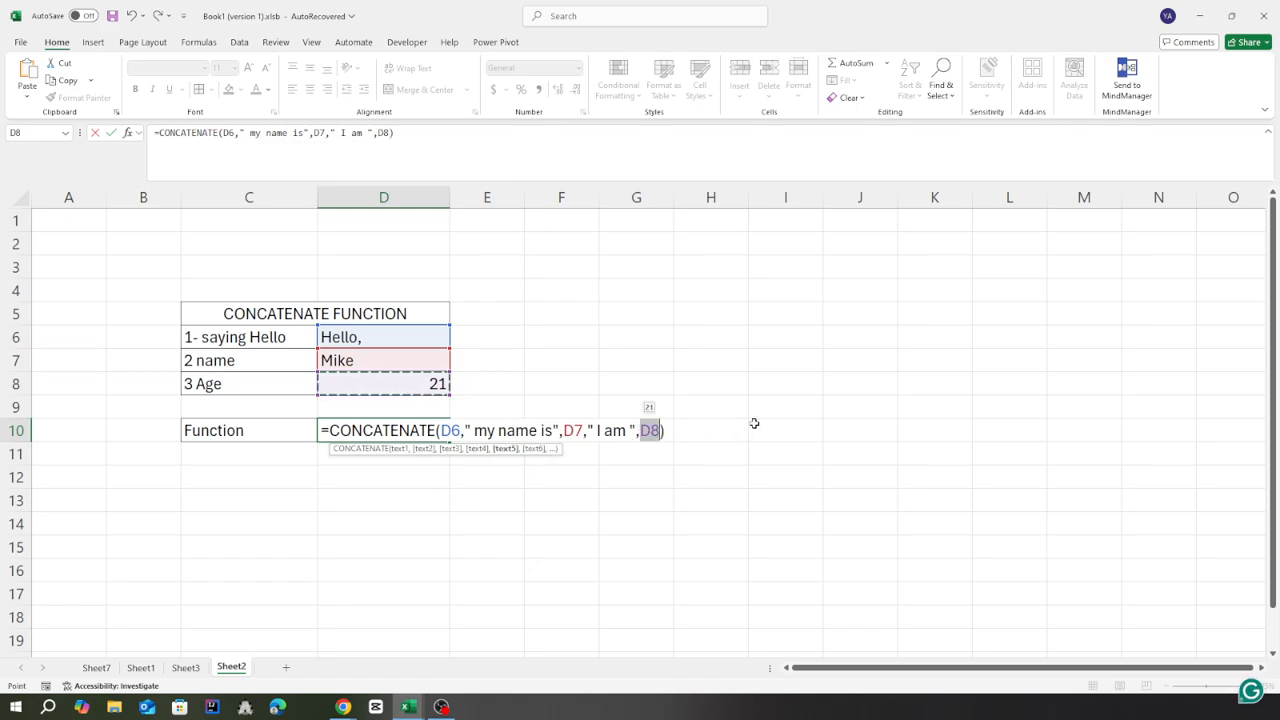
text(,)
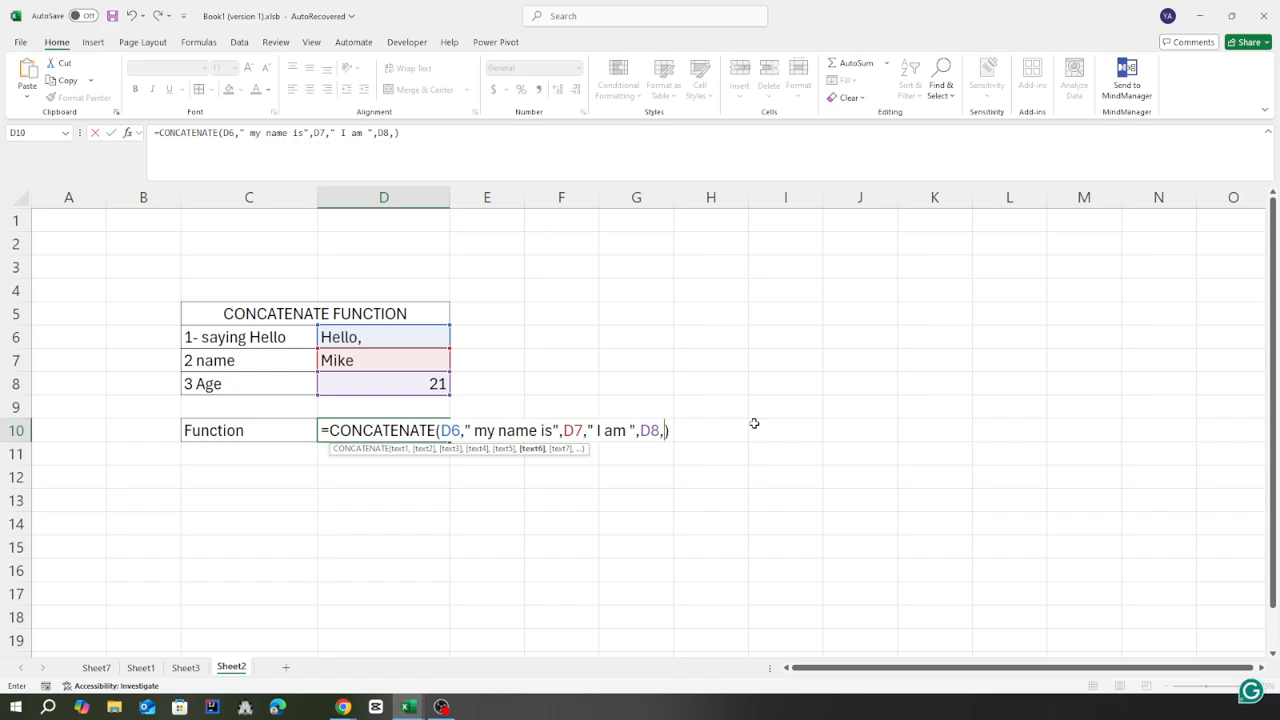
text(" years old)
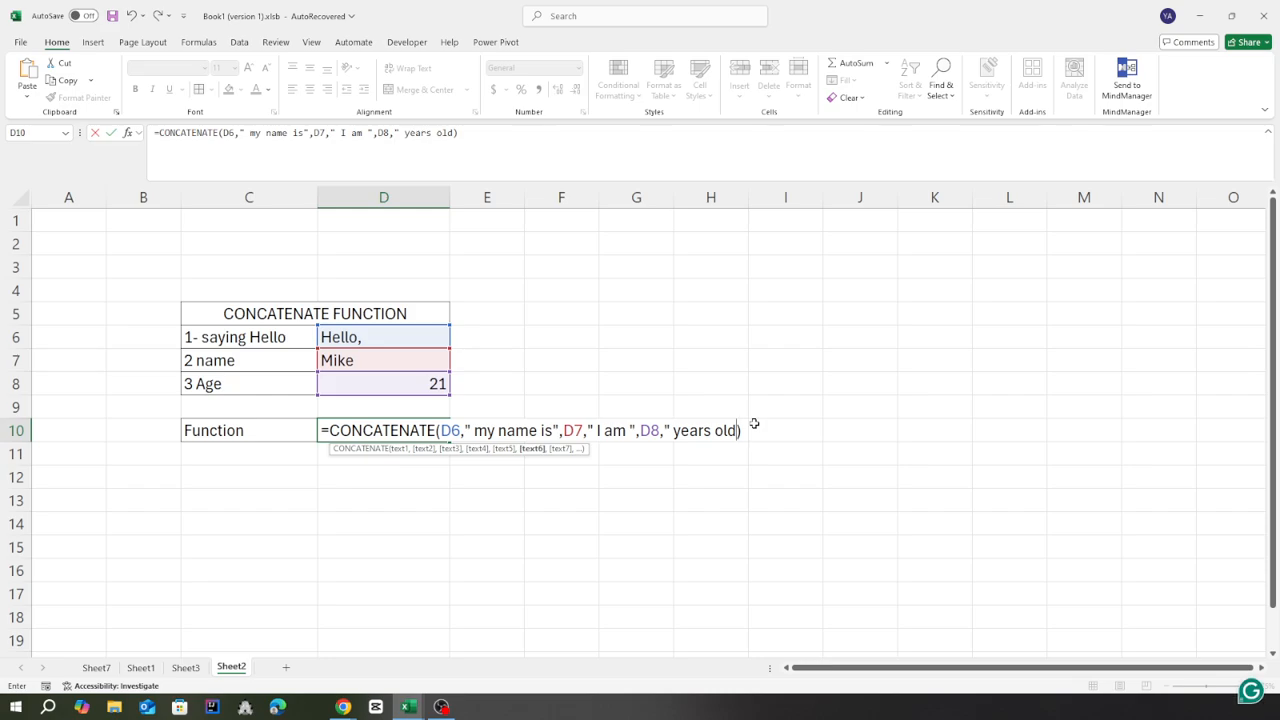
text(")
key(Return)
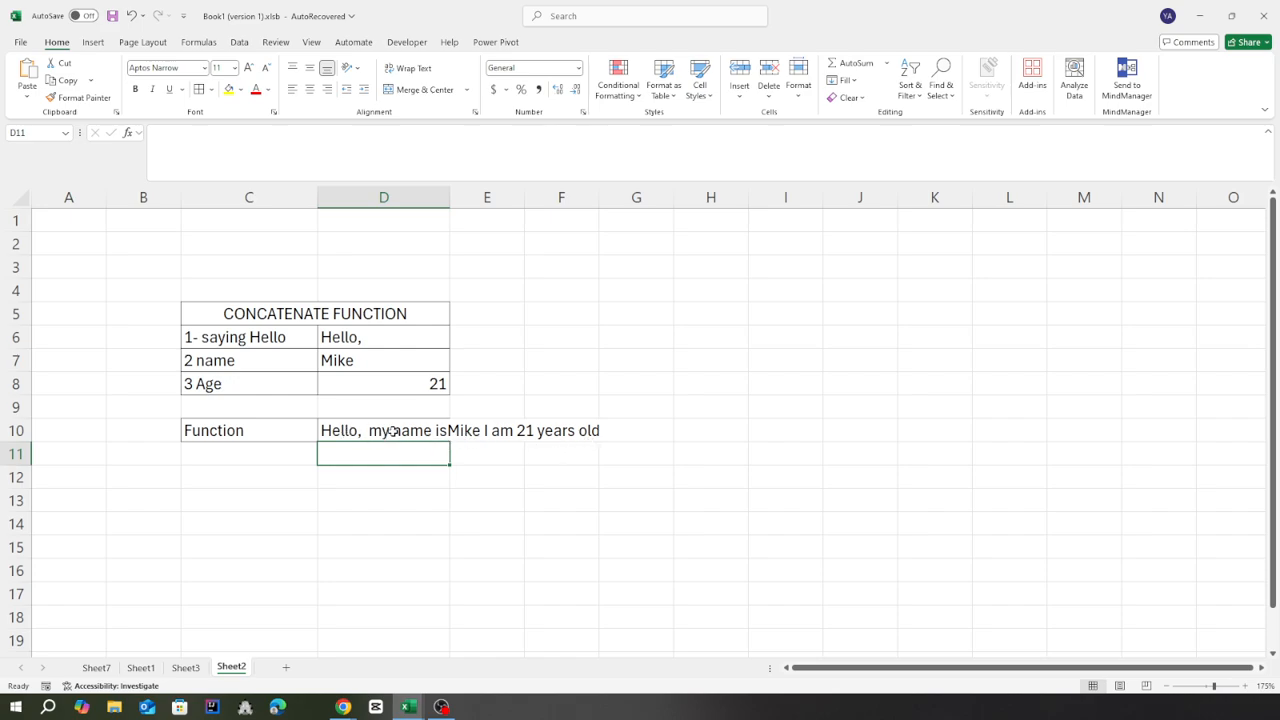
Step: Correct the spacing in the D10 formula by changing its second argument to "my name is ", with only a trailing space
click(338, 432)
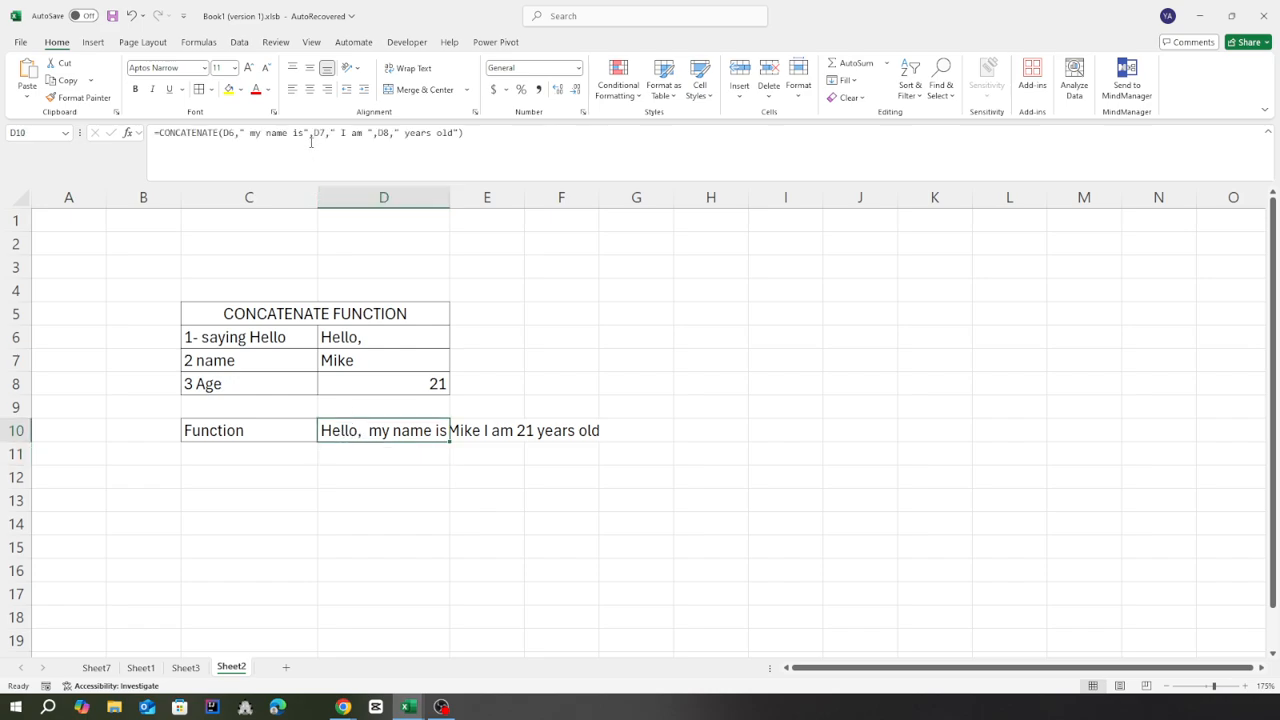
double_click(350, 434)
click(475, 430)
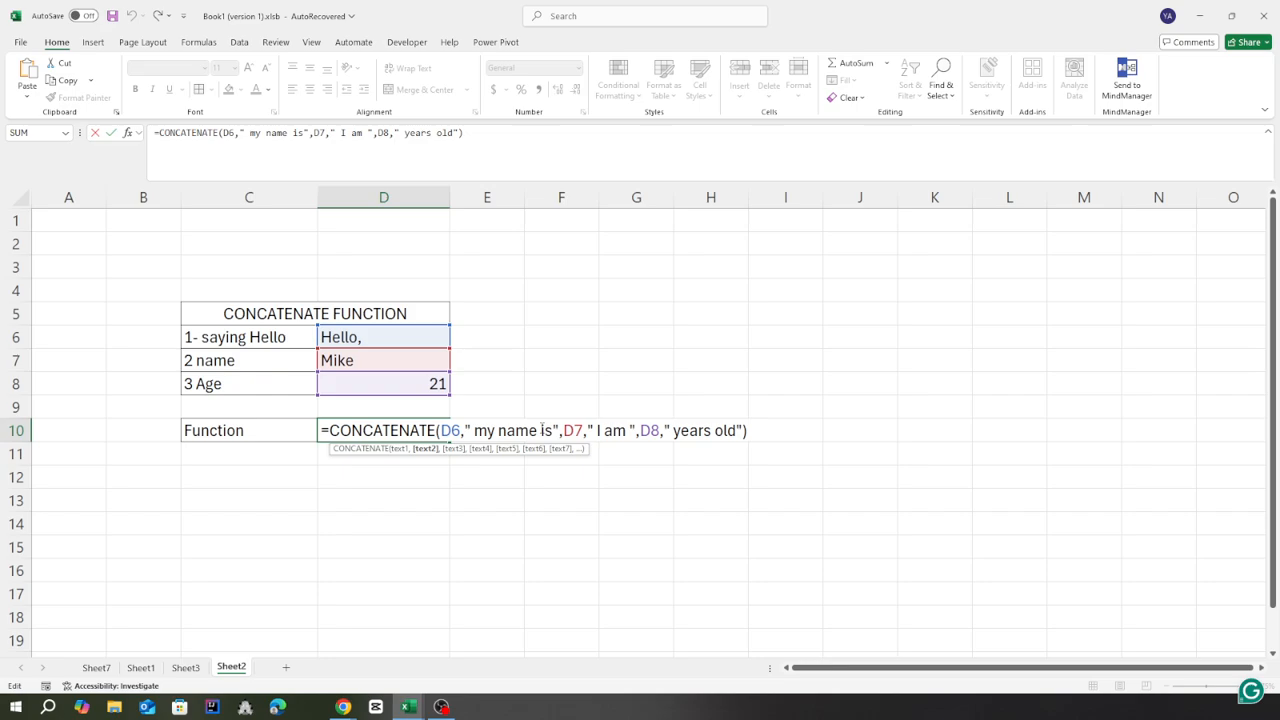
key(BackSpace)
click(553, 431)
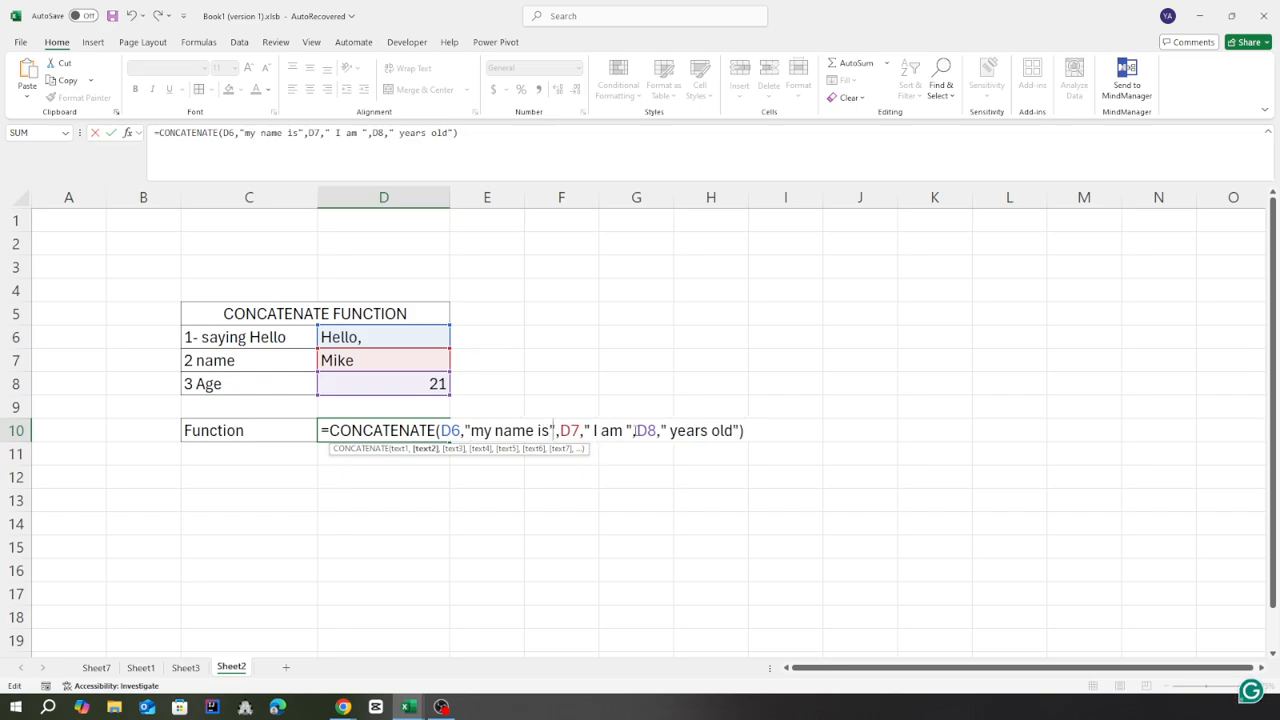
key(Return)
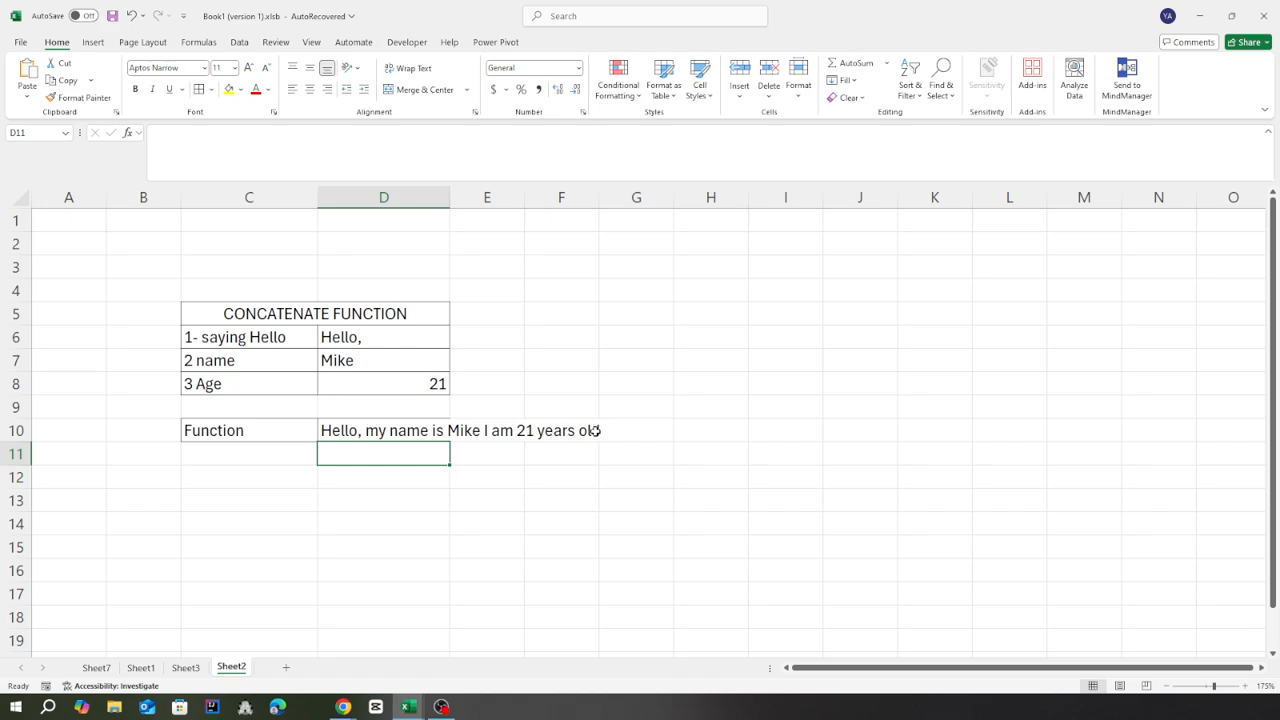
Step: Set the age in D8 to 26 and replace the name in D7 with a different first name
click(406, 385)
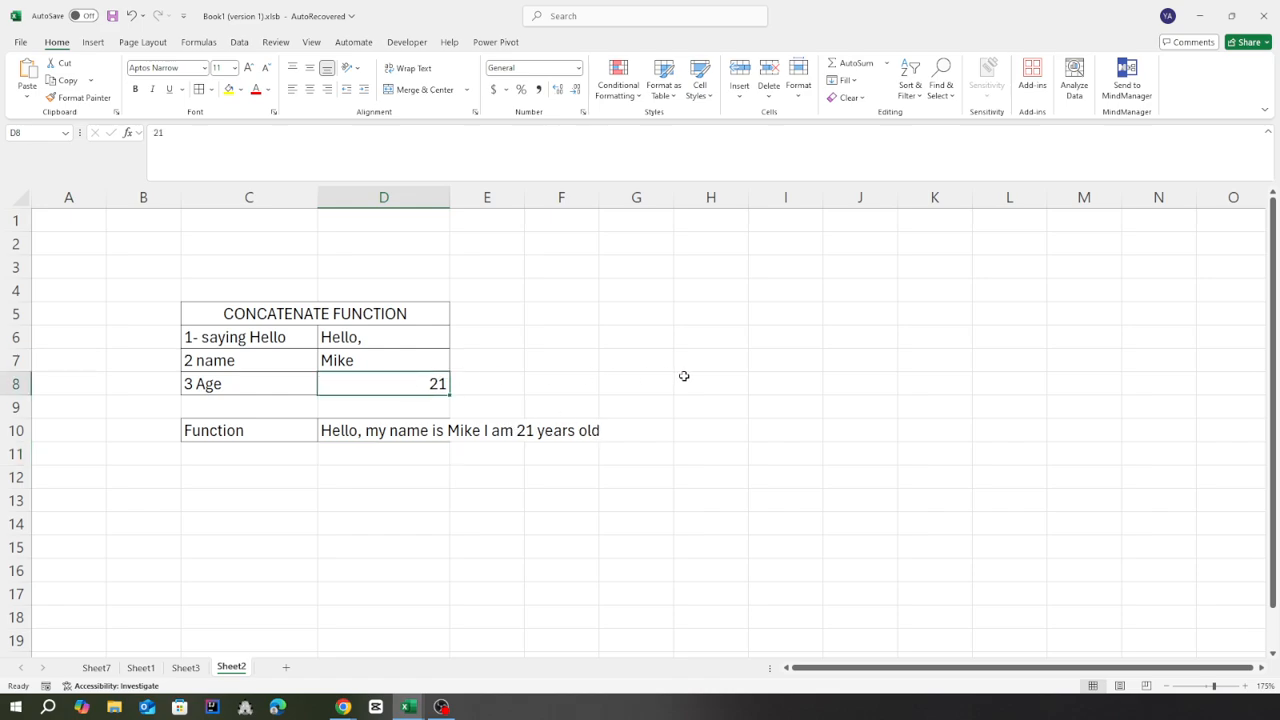
text(26)
key(Return)
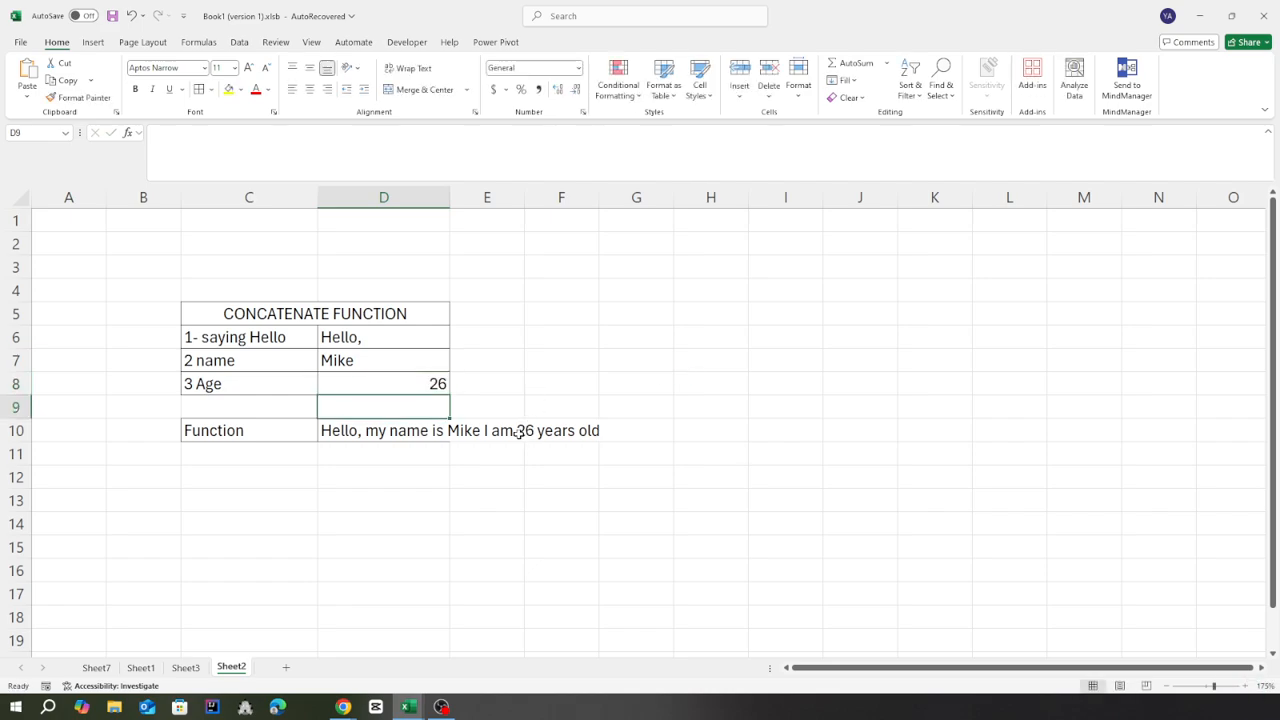
click(357, 360)
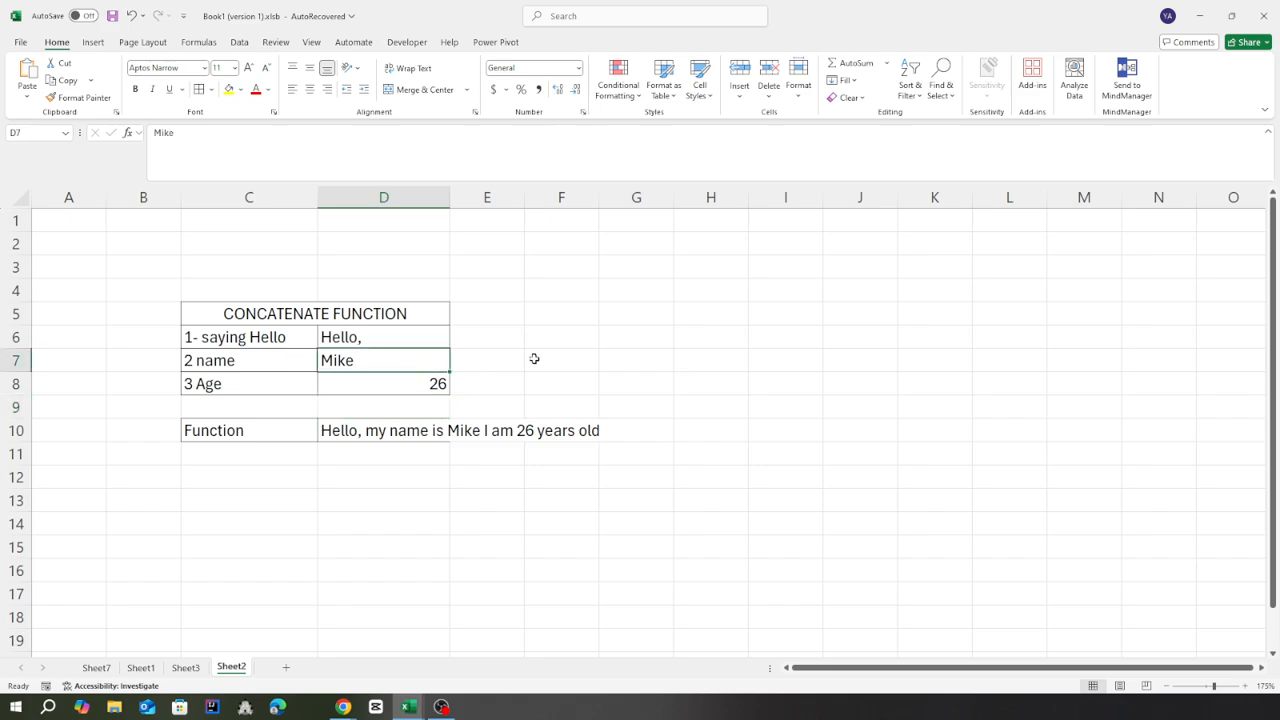
text(John)
key(Return)
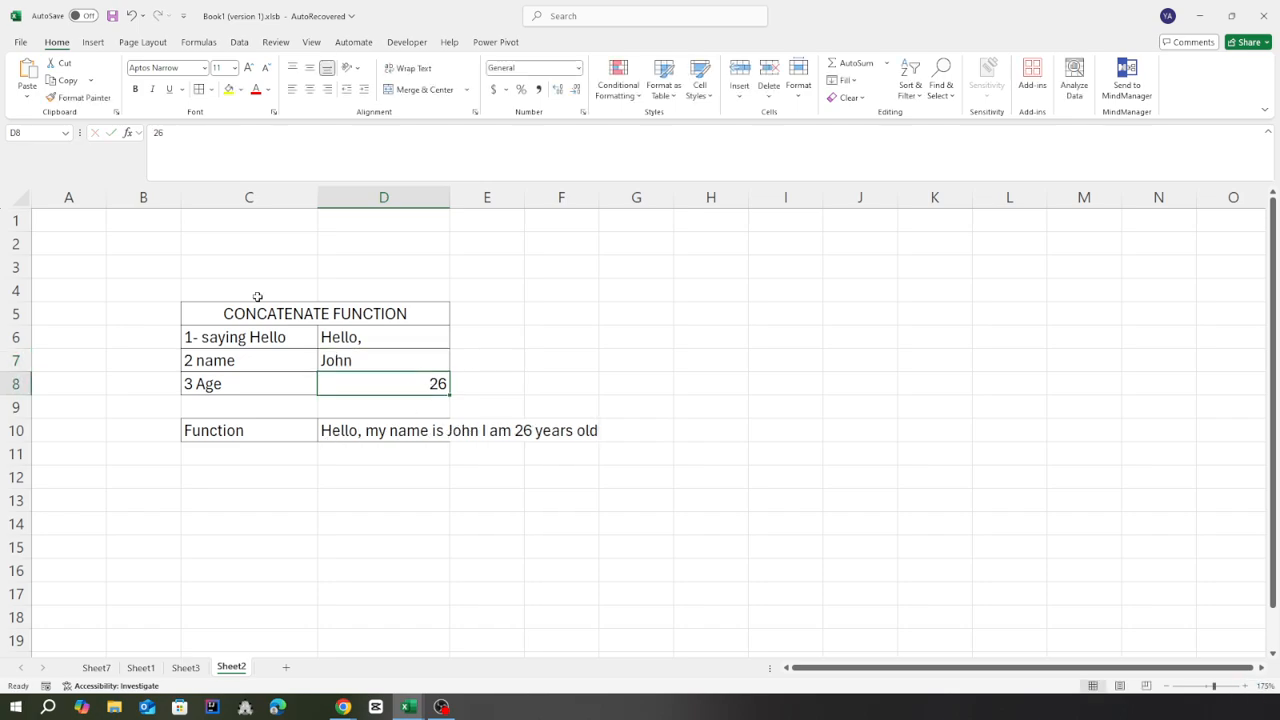
Step: Change the greeting in D6 to "Hi," and select the formula cell D10
click(359, 338)
double_click(359, 338)
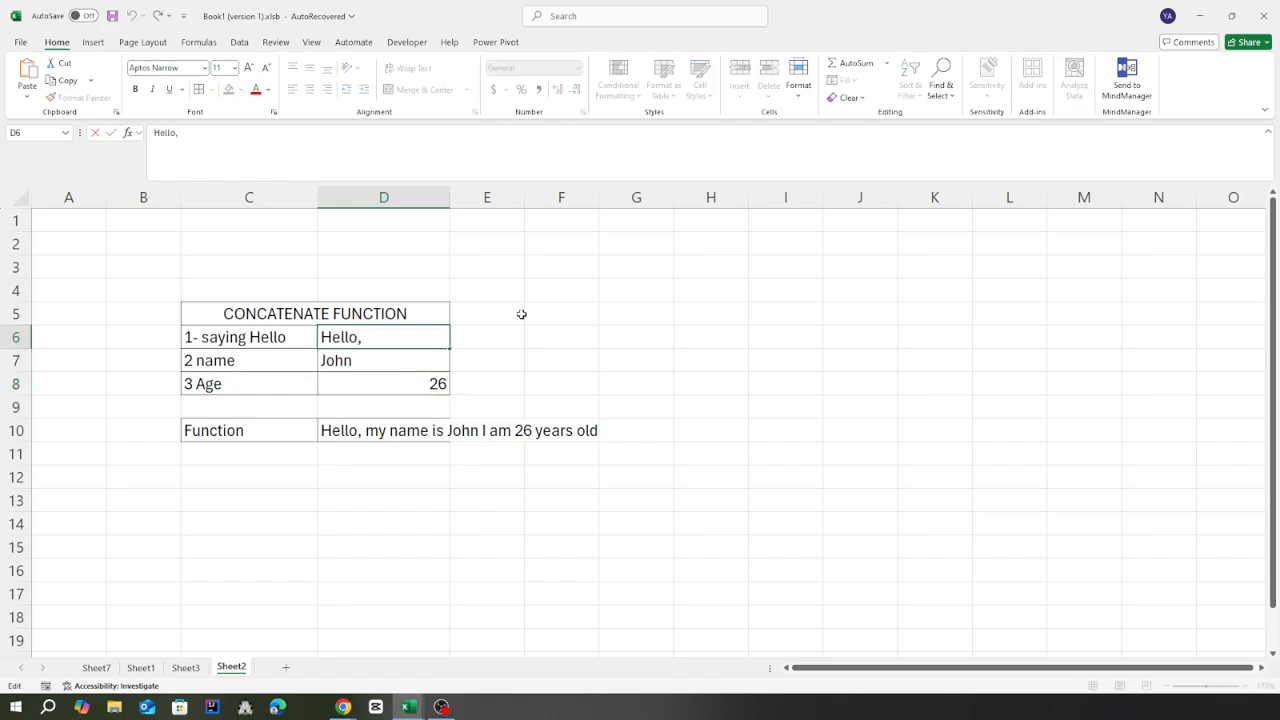
key(BackSpace)
key(BackSpace)
key(BackSpace)
key(BackSpace)
key(BackSpace)
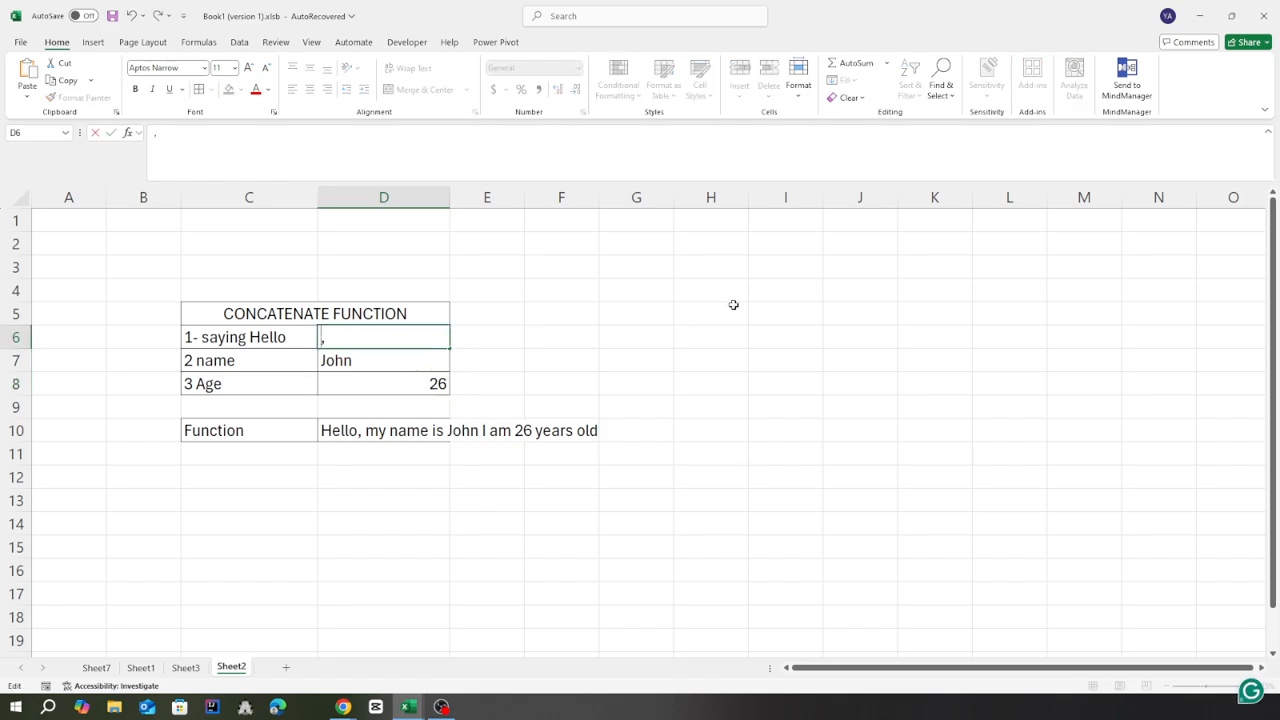
text(Hi)
key(Return)
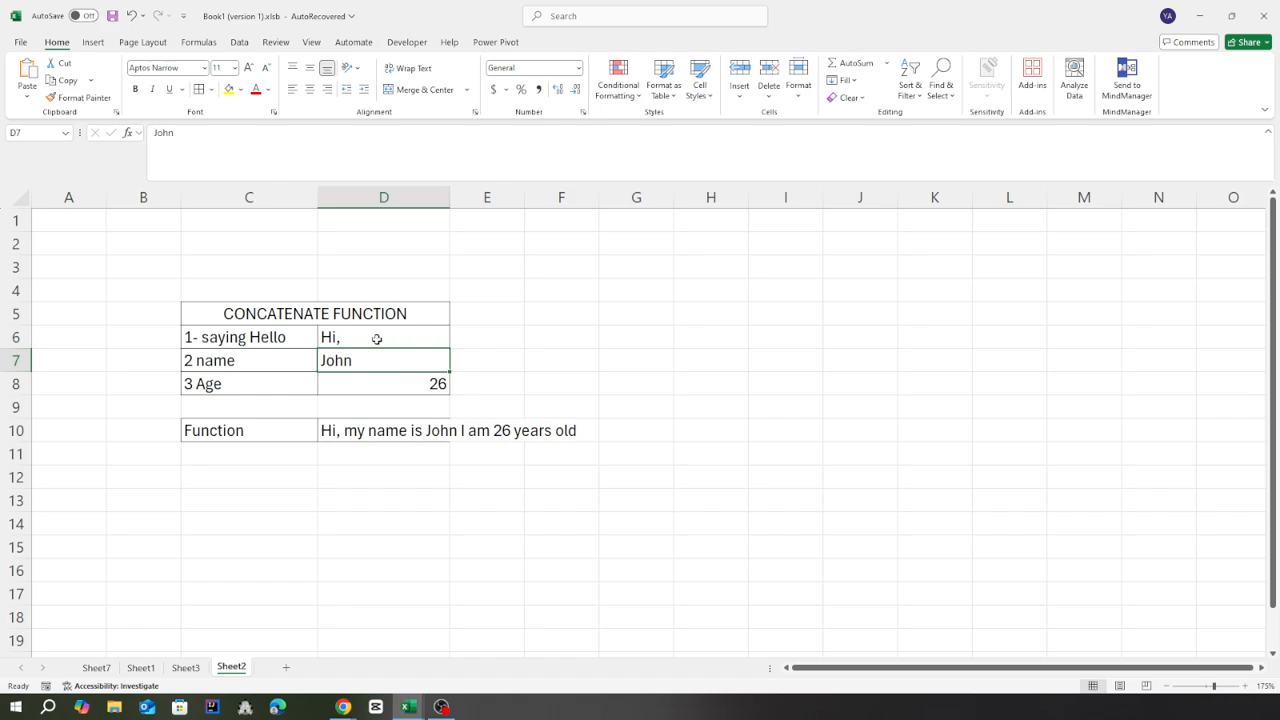
click(355, 434)
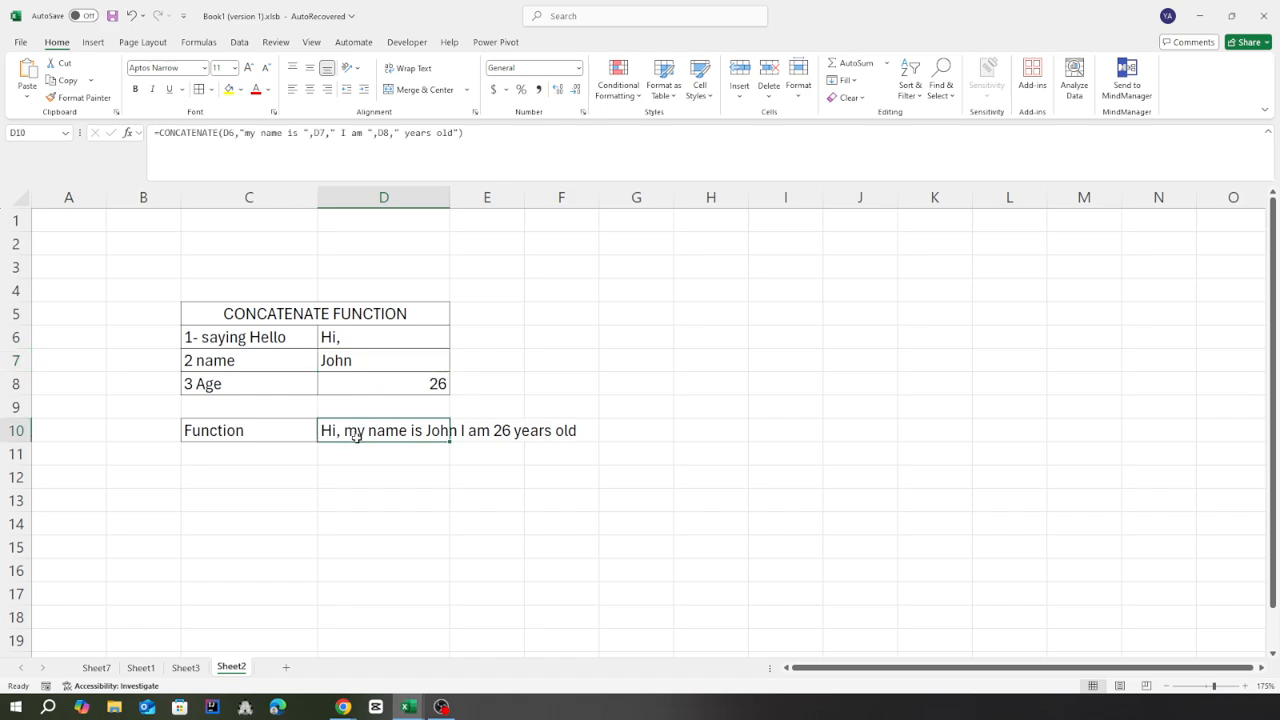